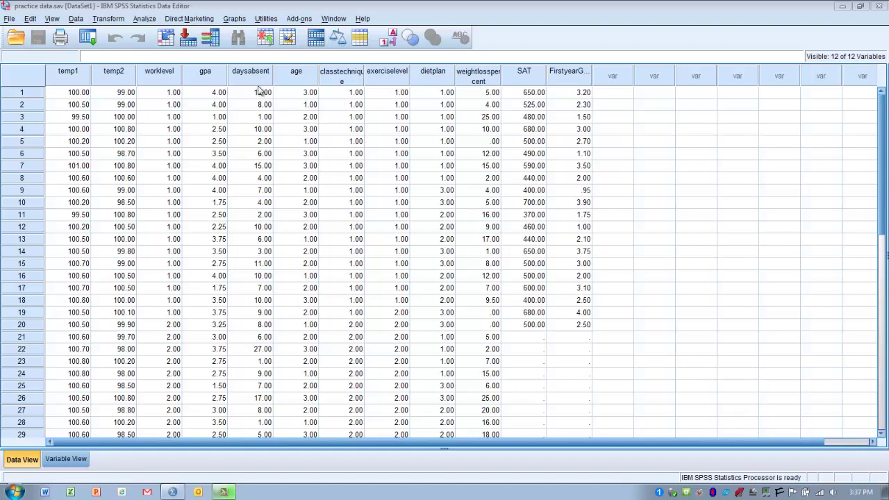
# - Open Data > Select Cases and choose 'If condition is satisfied'
pyautogui.click(76, 18)
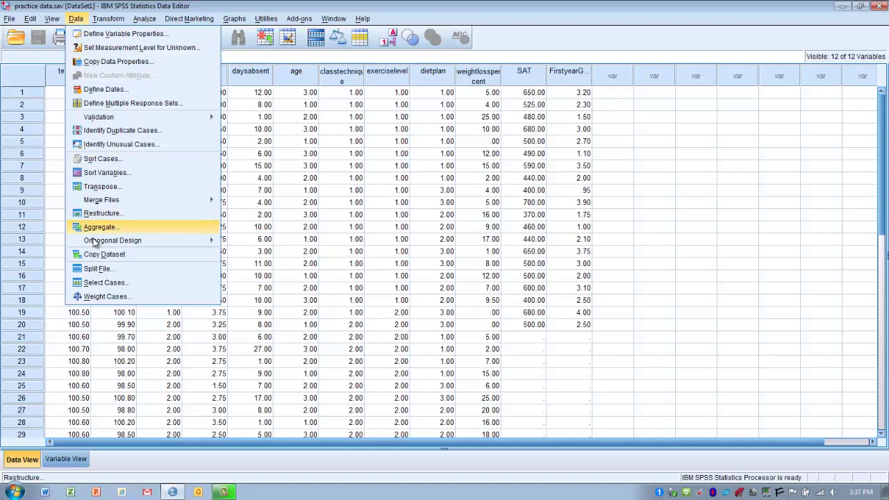
pyautogui.click(93, 282)
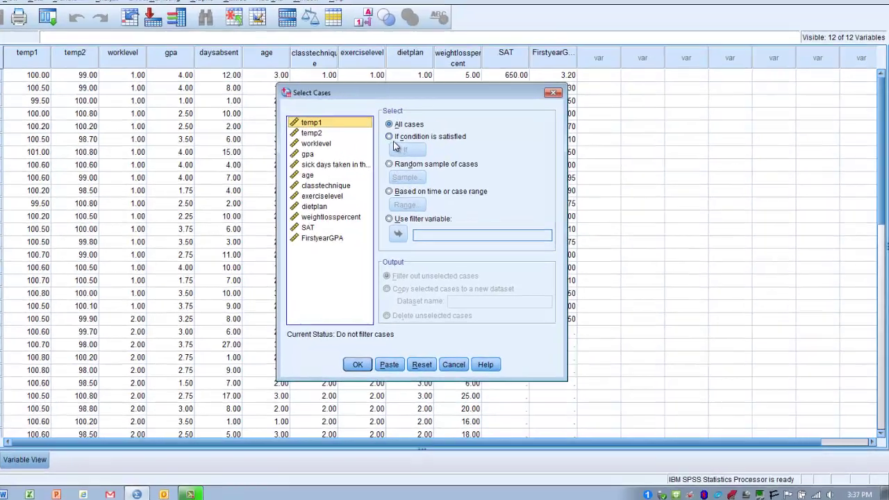
pyautogui.click(413, 151)
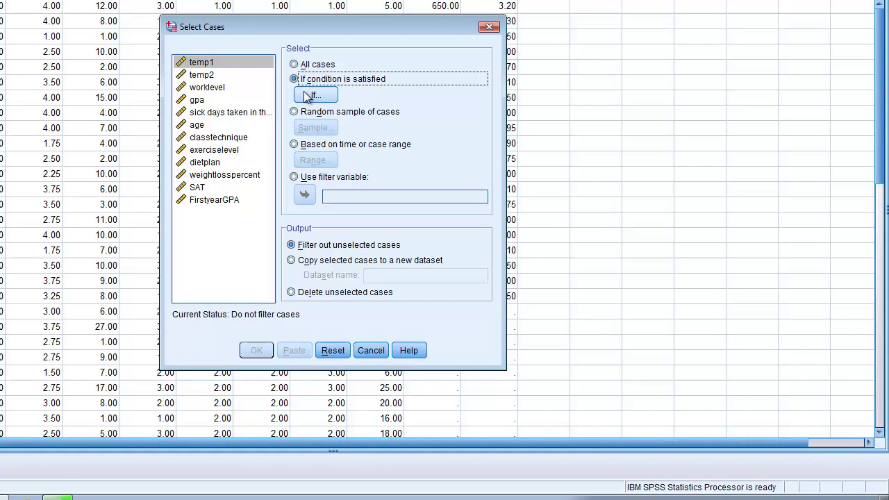
# - In the If editor, build the expression daysabsent <= 10 from the variable list and keypad
pyautogui.click(309, 96)
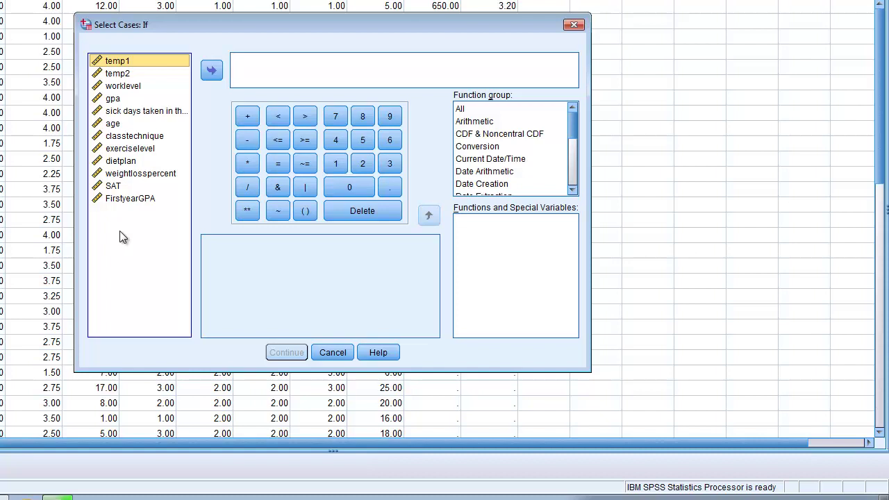
pyautogui.click(137, 112)
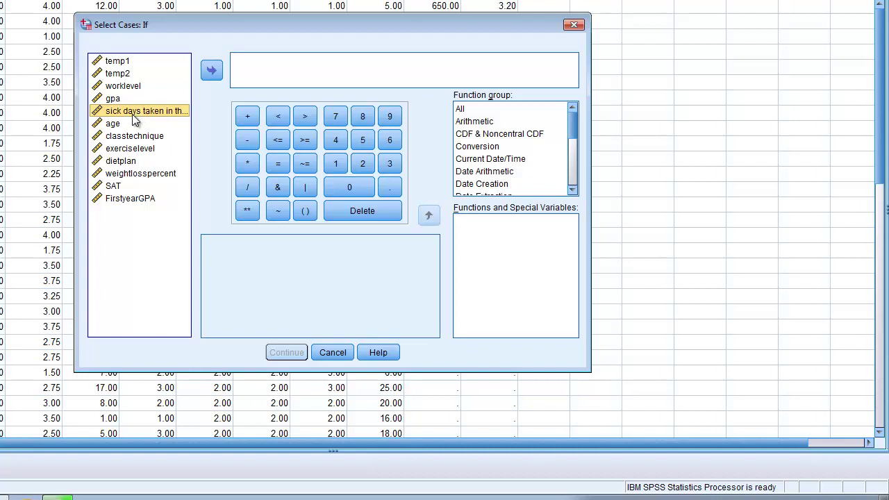
pyautogui.click(210, 72)
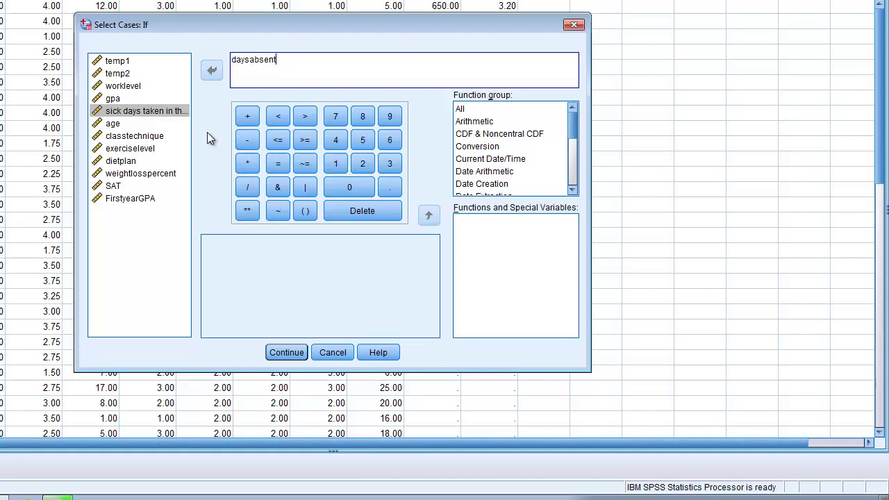
pyautogui.click(278, 141)
pyautogui.click(335, 164)
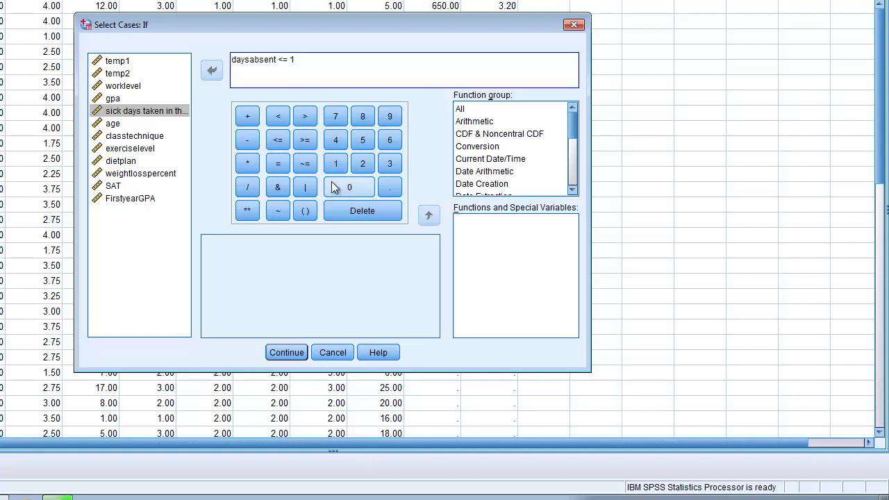
pyautogui.click(350, 185)
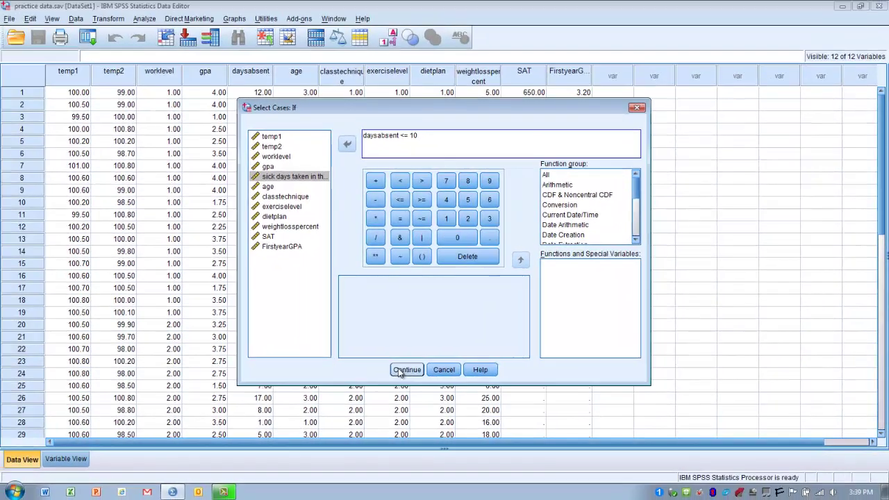
# - Apply the daysabsent <= 10 filter and return to the Data Editor with filter_$ added
pyautogui.click(347, 363)
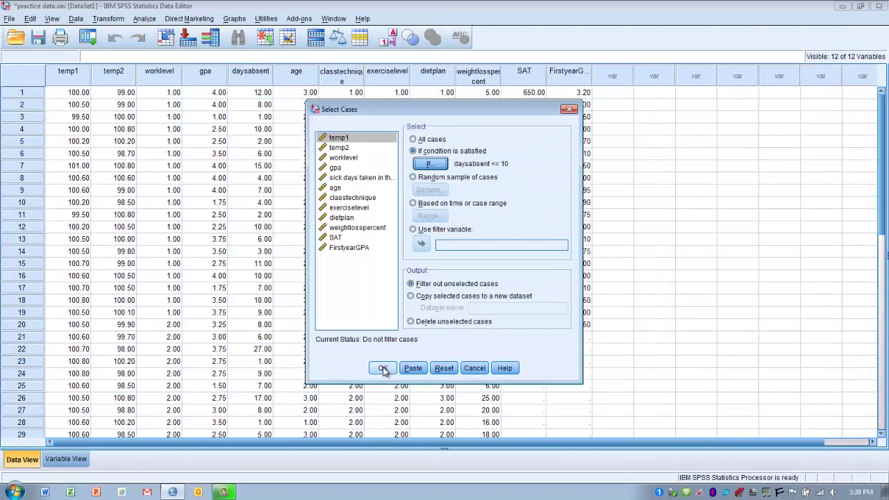
pyautogui.click(382, 369)
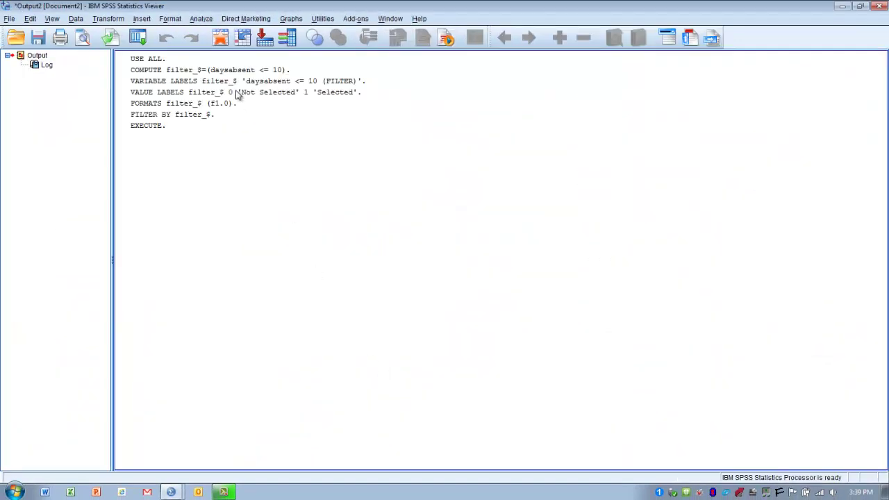
pyautogui.click(221, 39)
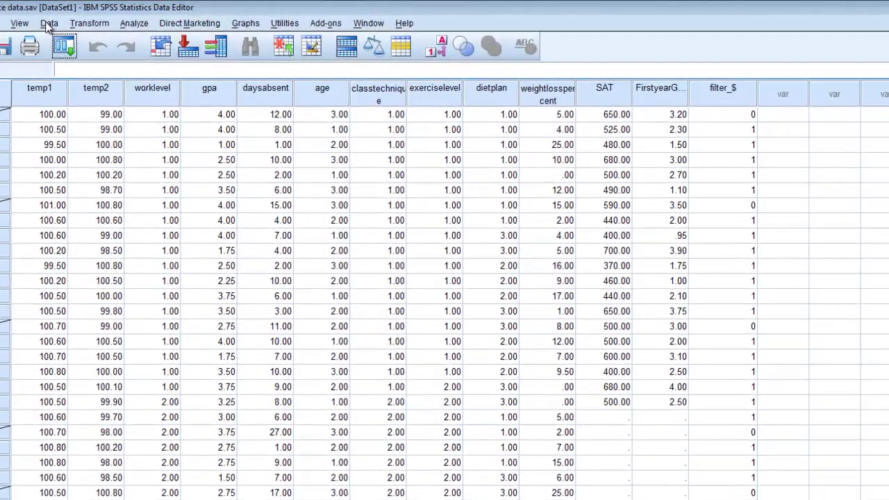
# - Reopen the Select Cases If editor and highlight the existing daysabsent <= 10 expression
pyautogui.click(75, 19)
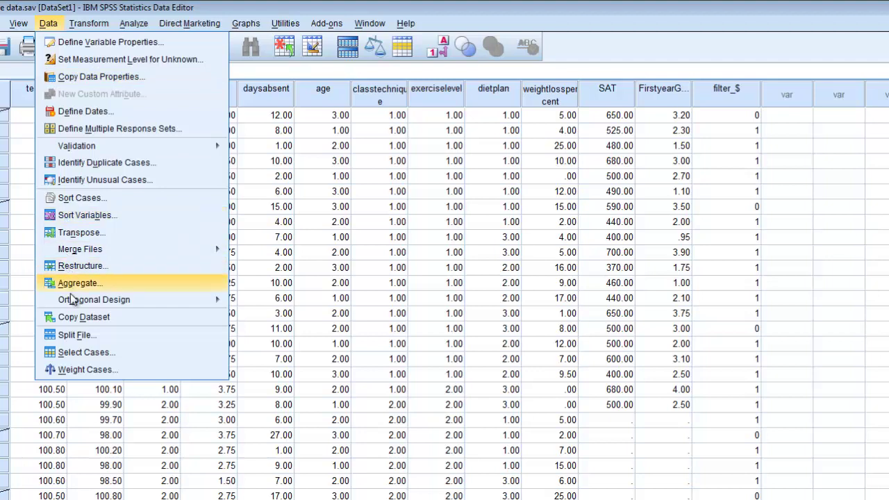
pyautogui.click(75, 354)
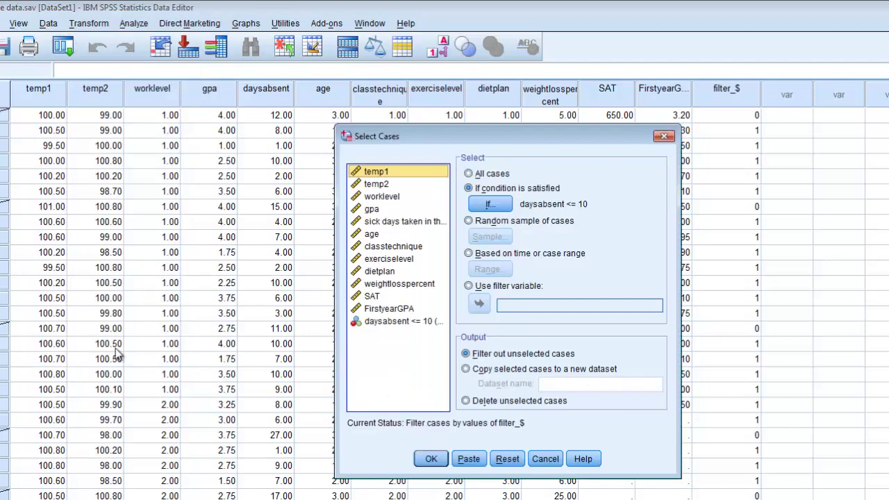
pyautogui.click(486, 205)
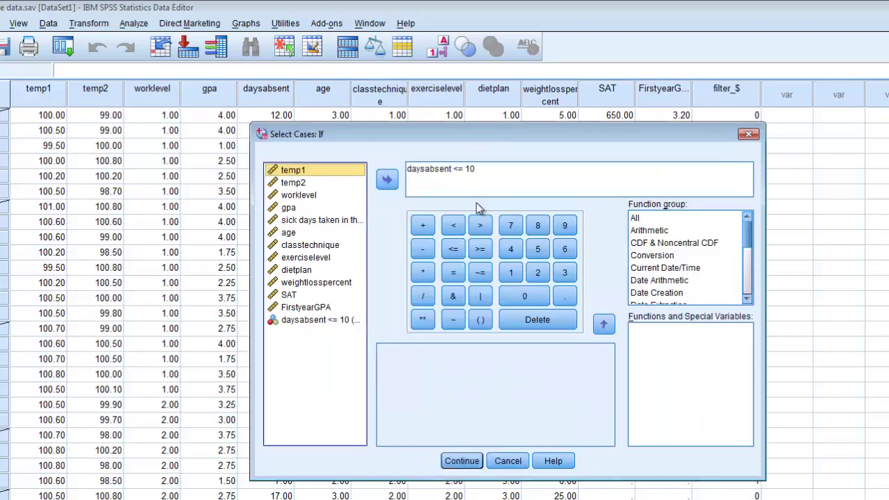
pyautogui.click(291, 235)
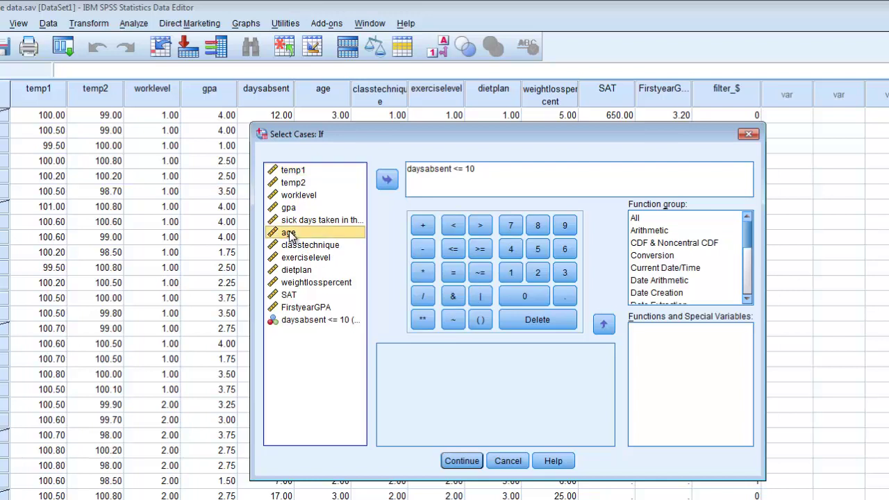
pyautogui.click(427, 170)
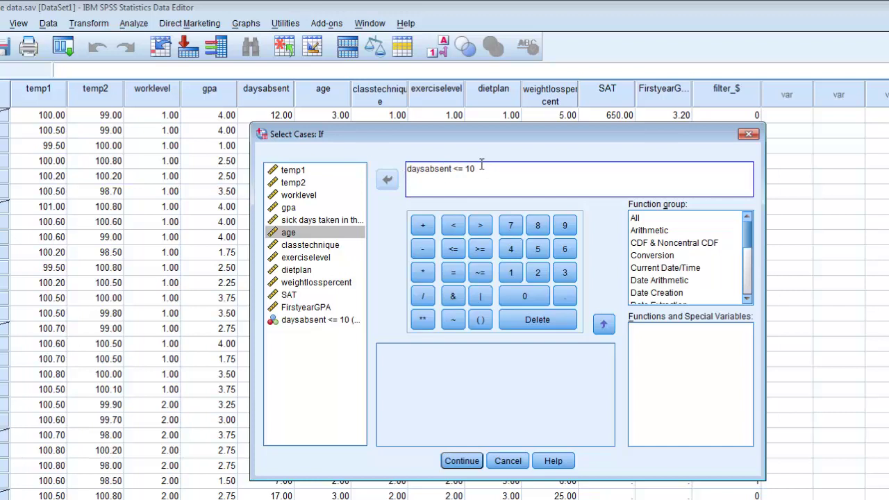
pyautogui.moveTo(465, 169); pyautogui.dragTo(407, 169)
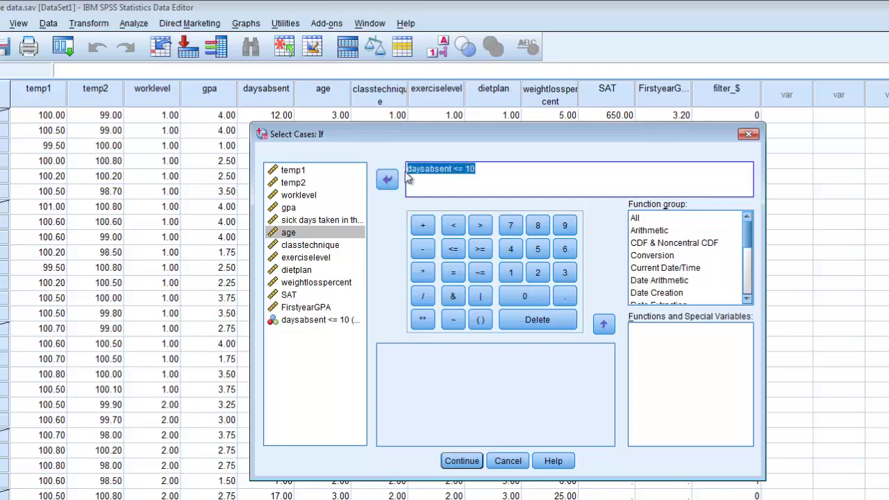
# - Replace the old expression with age = 1 | age = 3 and confirm the condition
pyautogui.press('BackSpace')
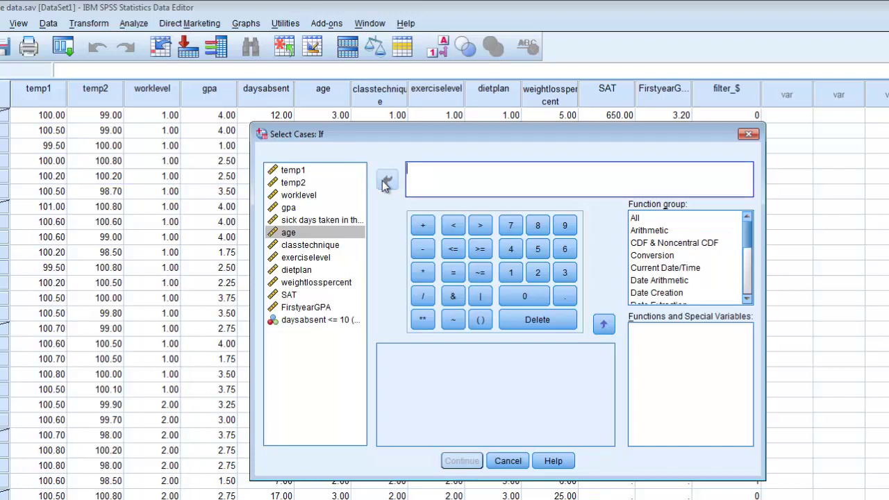
pyautogui.click(293, 233)
pyautogui.click(386, 179)
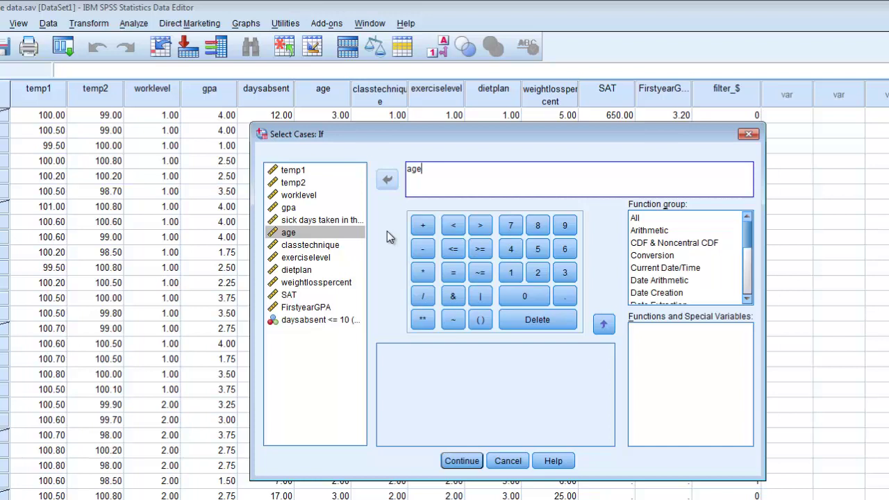
pyautogui.click(452, 273)
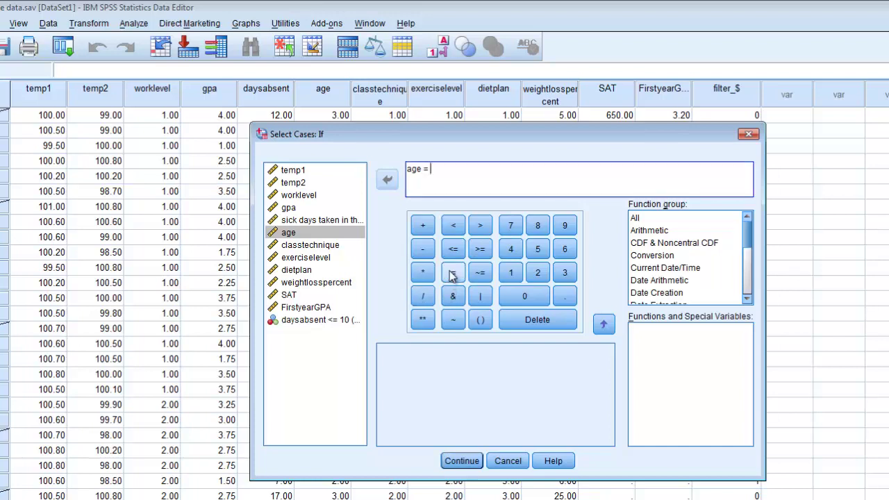
pyautogui.click(507, 275)
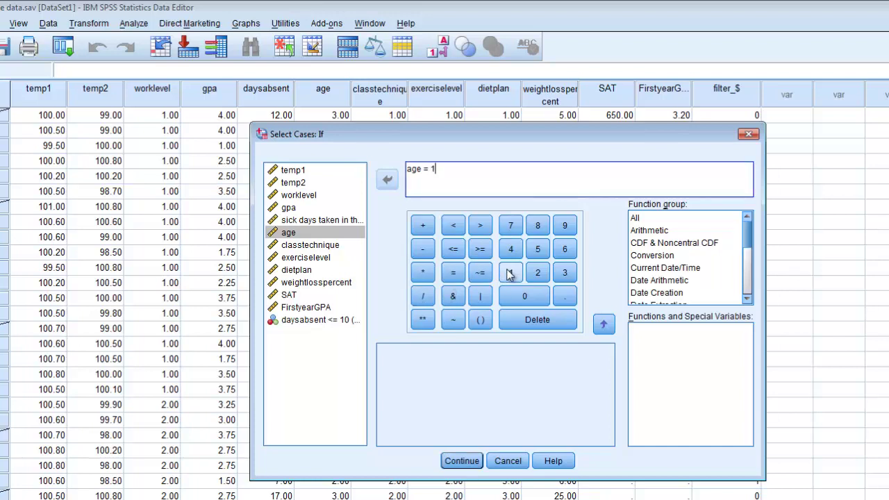
pyautogui.click(481, 297)
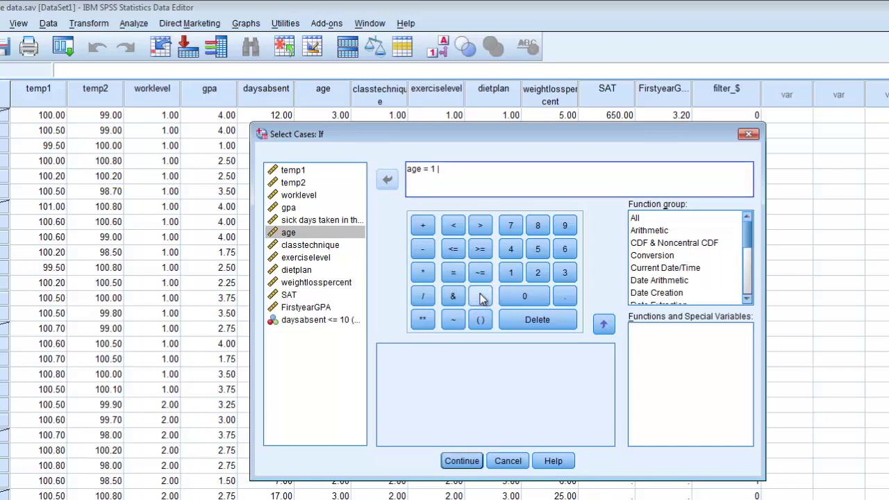
pyautogui.click(316, 233)
pyautogui.click(386, 181)
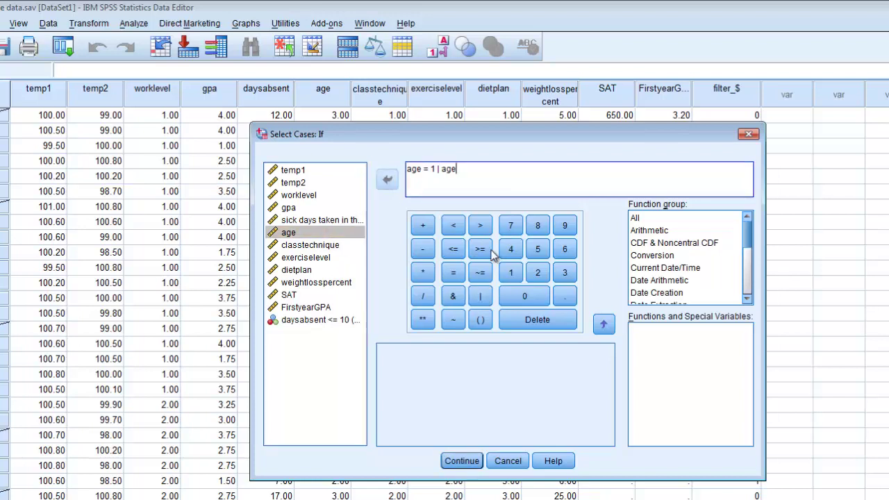
pyautogui.click(458, 275)
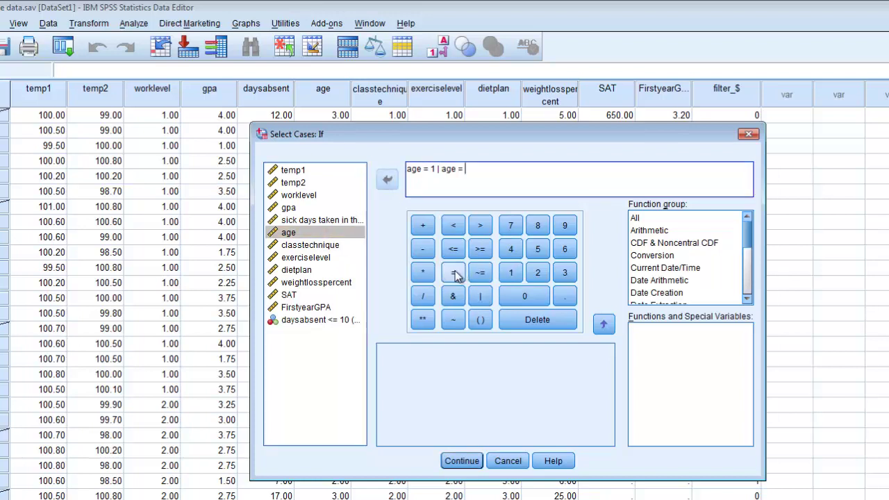
pyautogui.click(568, 275)
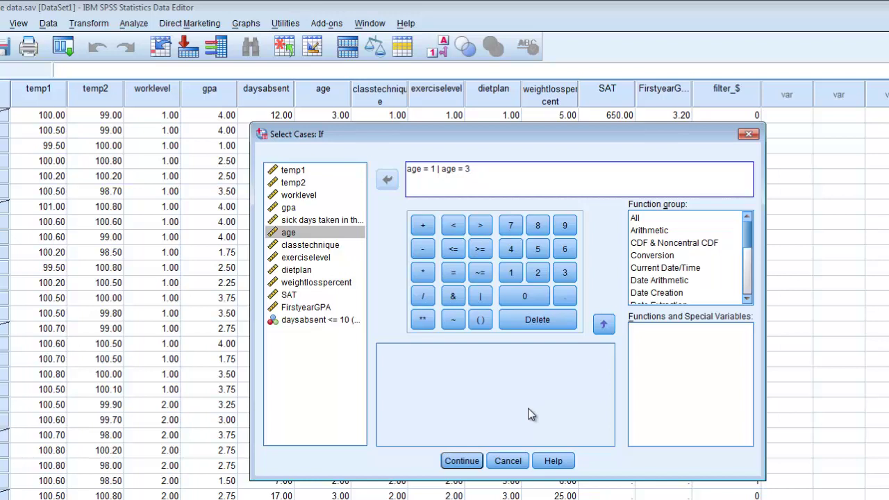
pyautogui.click(463, 463)
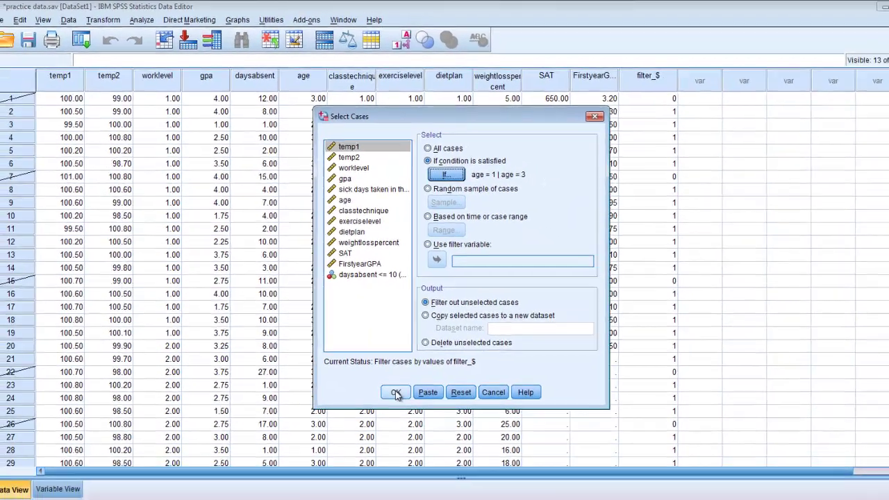
# - Apply the age = 1 | age = 3 filter and view the Data Editor with age-2 rows struck out
pyautogui.click(434, 459)
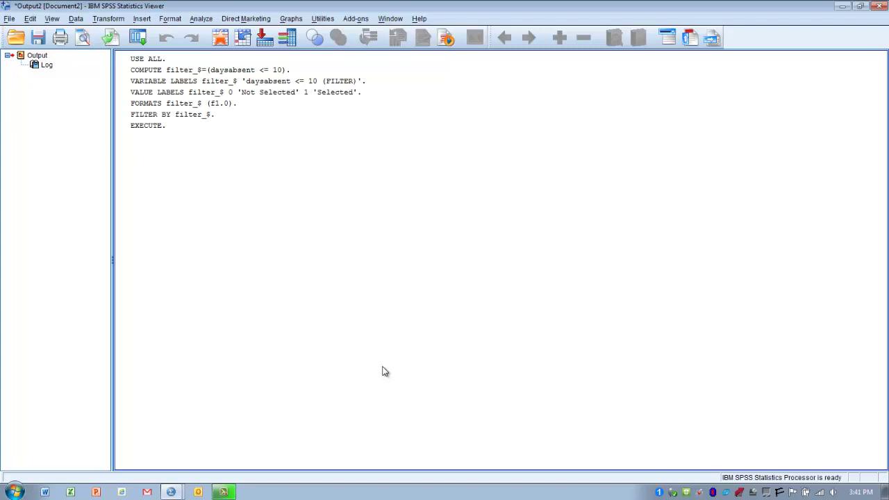
pyautogui.click(220, 41)
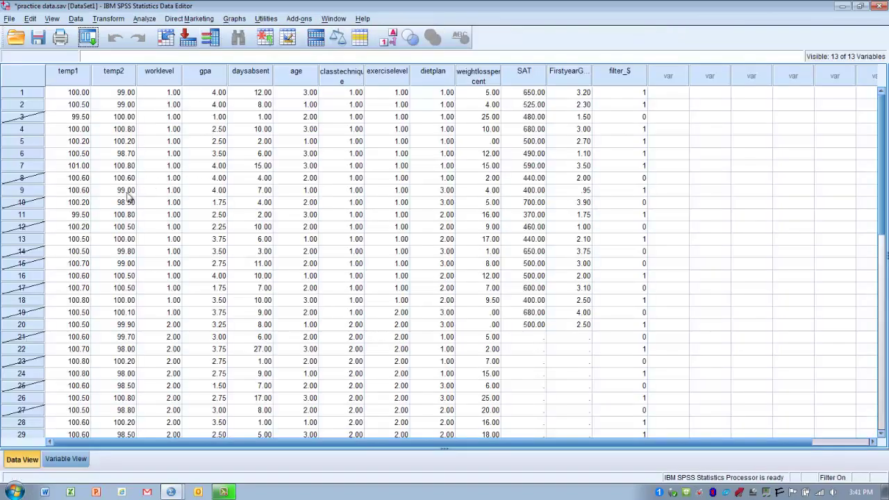